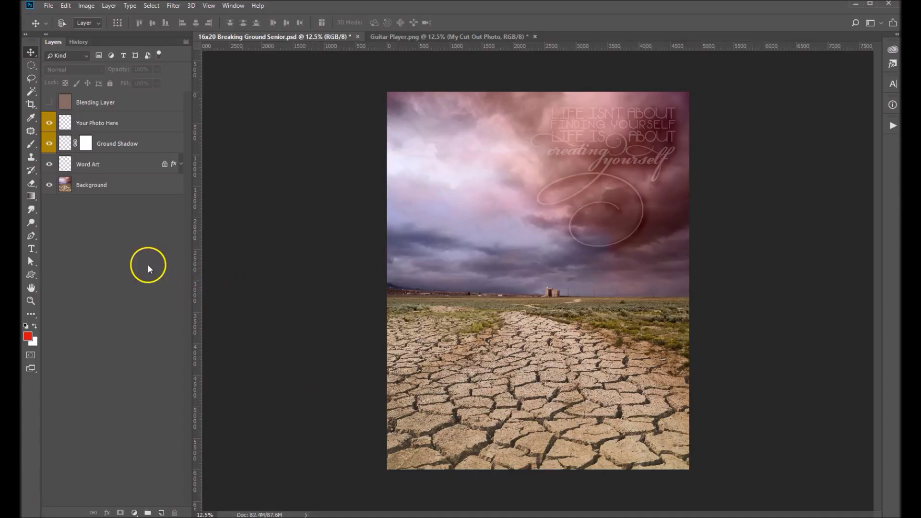
Step: Switch to the Guitar Player.png document with its My Cut Out Photo layer
left_click(439, 37)
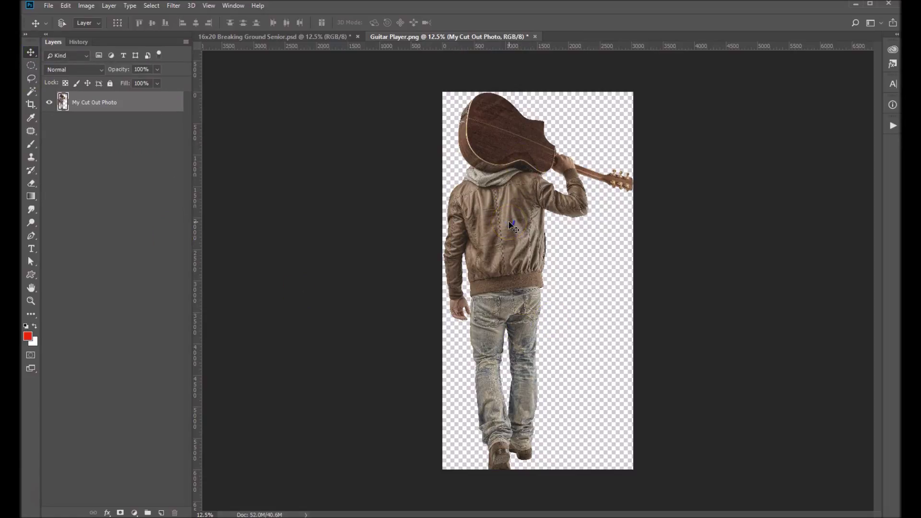
Step: Bring the guitarist cut-out into 16x20 Breaking Ground Senior.psd and place it down-left on the cracked path
left_click_drag(512, 225, 347, 136)
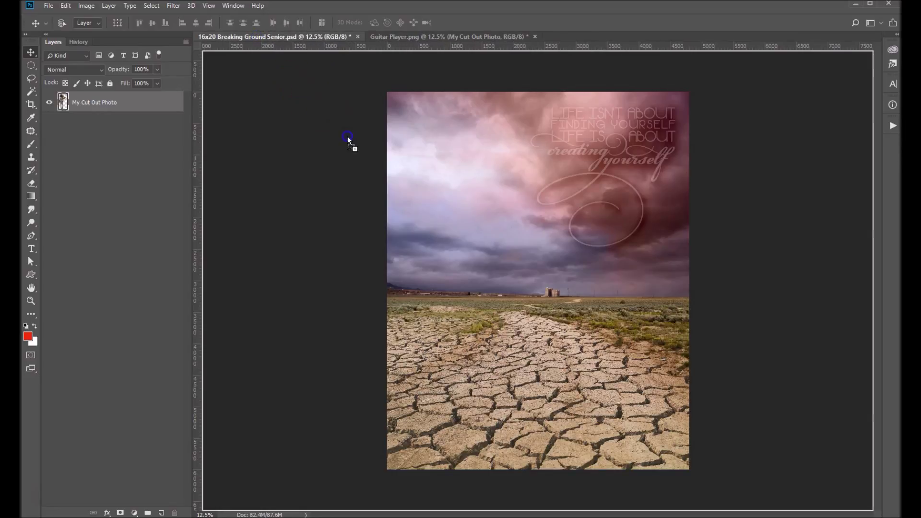
left_click_drag(526, 246, 527, 249)
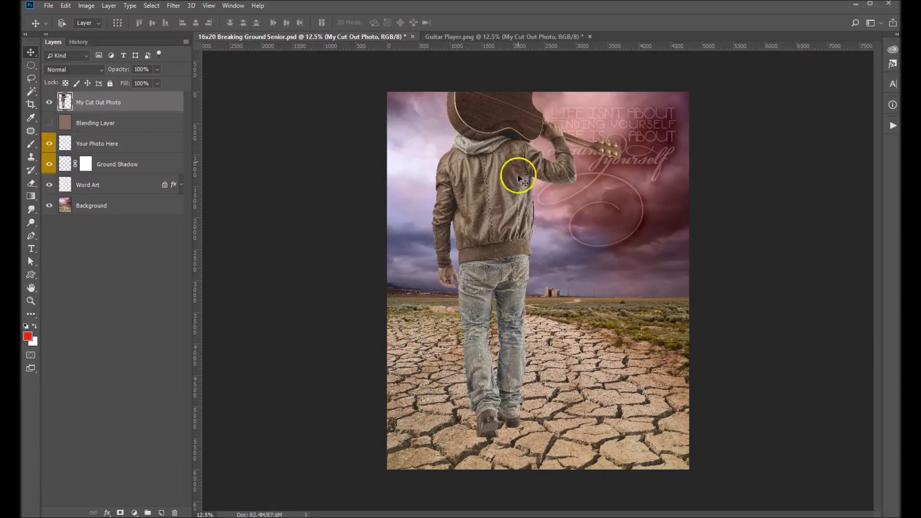
left_click(493, 189)
left_click_drag(492, 210, 467, 227)
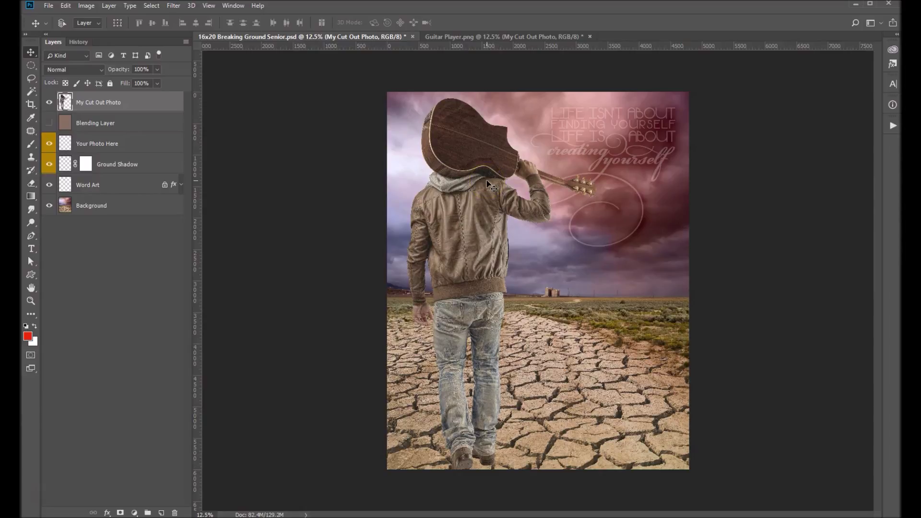
key("ctrl")
Step: Scale the guitarist proportionally to 104.36% with Edit > Transform > Scale and commit it
left_click(65, 7)
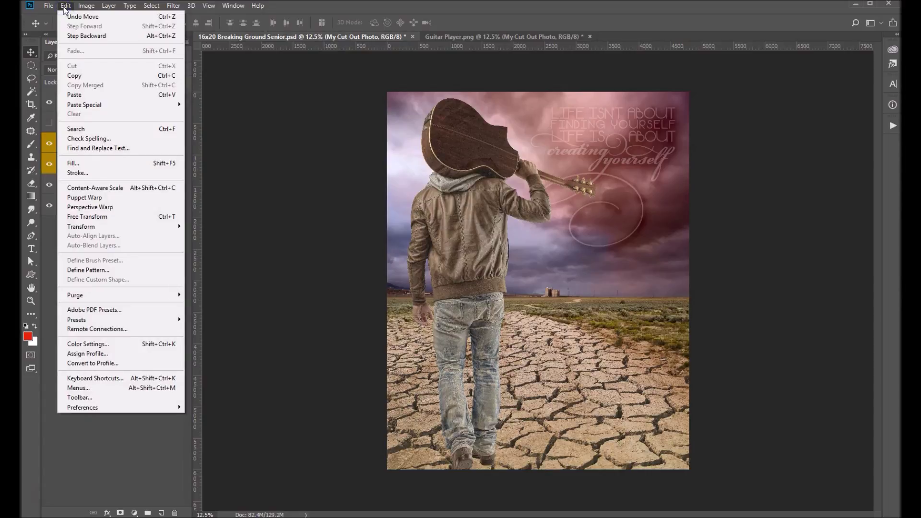
mouse_move(96, 227)
left_click(223, 244)
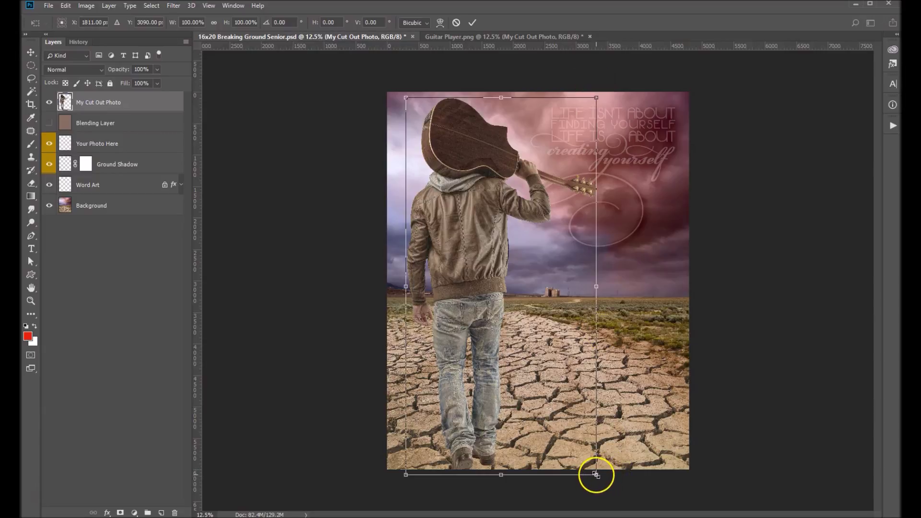
left_click_drag(595, 474, 604, 492)
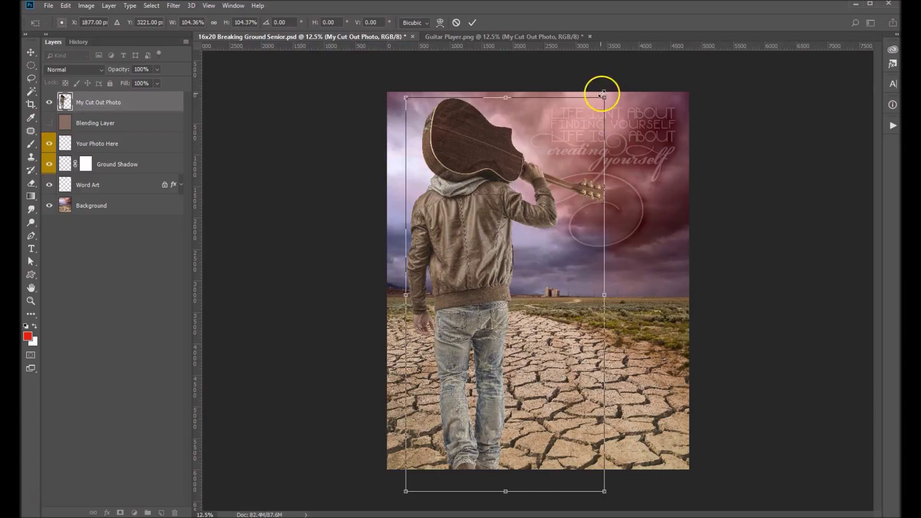
left_click(214, 23)
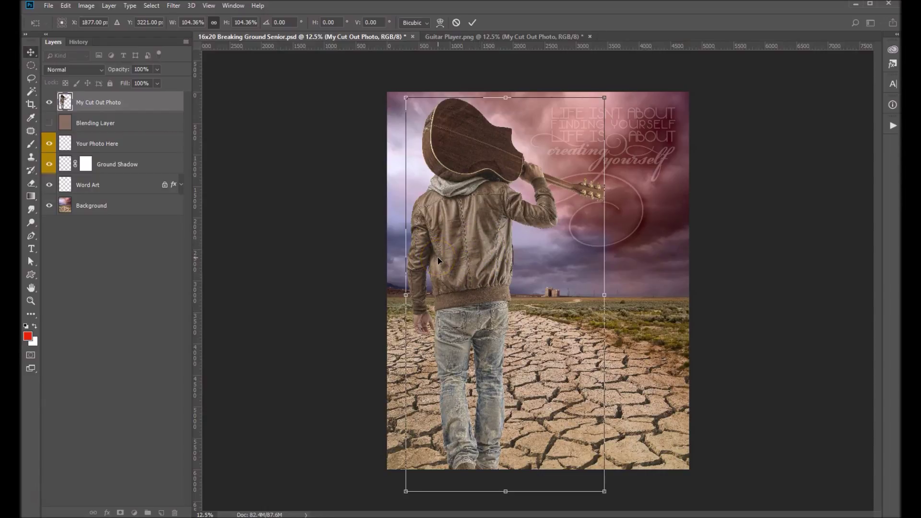
key("Return")
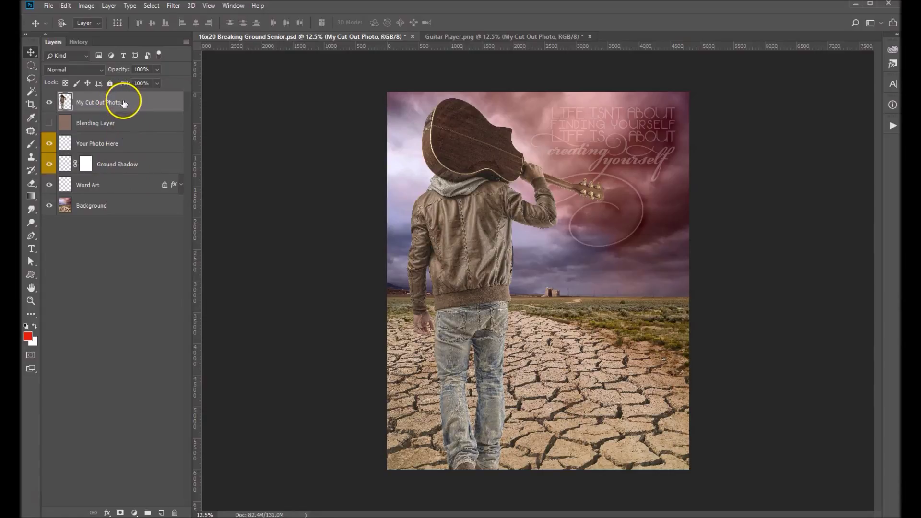
Step: Move the My Cut Out Photo layer directly below the Blending Layer
left_click_drag(143, 104, 128, 130)
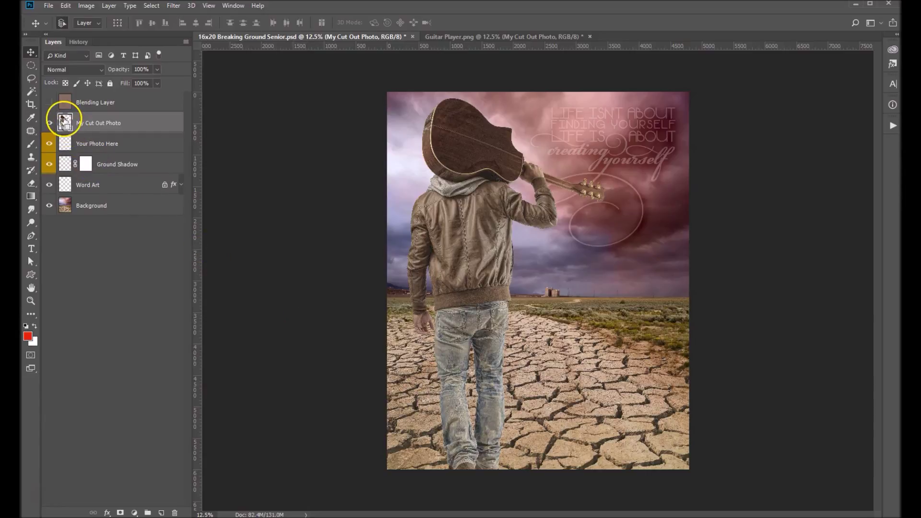
Step: Load the guitarist's outline as a selection and fill it with black on the Ground Shadow layer
left_click(64, 122, "ctrl")
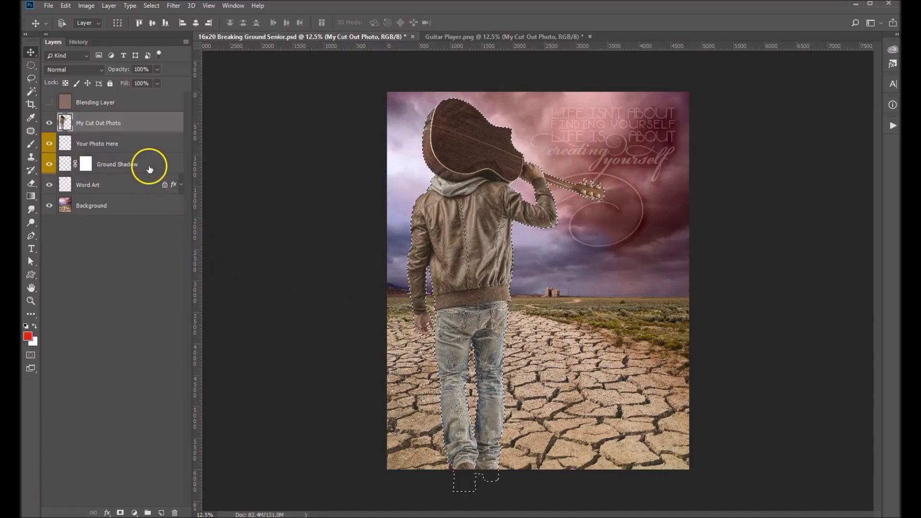
left_click(65, 165, "ctrl")
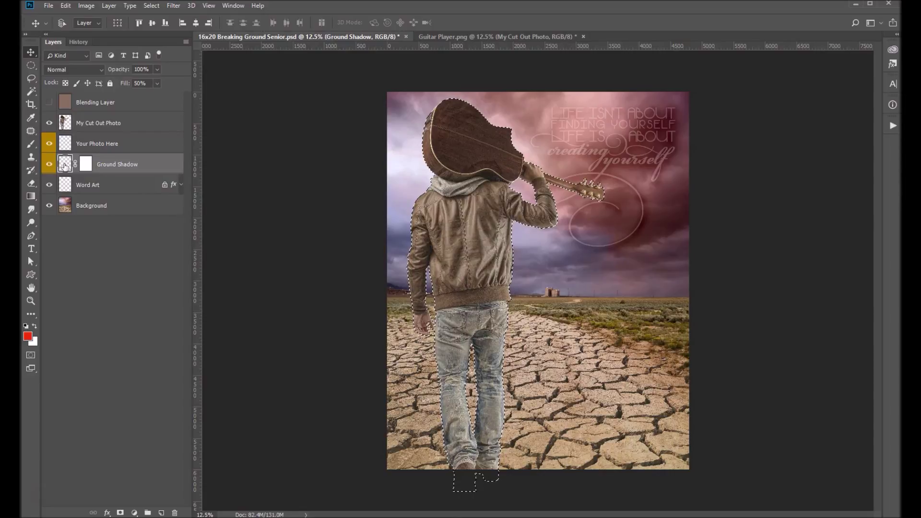
left_click(65, 6)
left_click(82, 163)
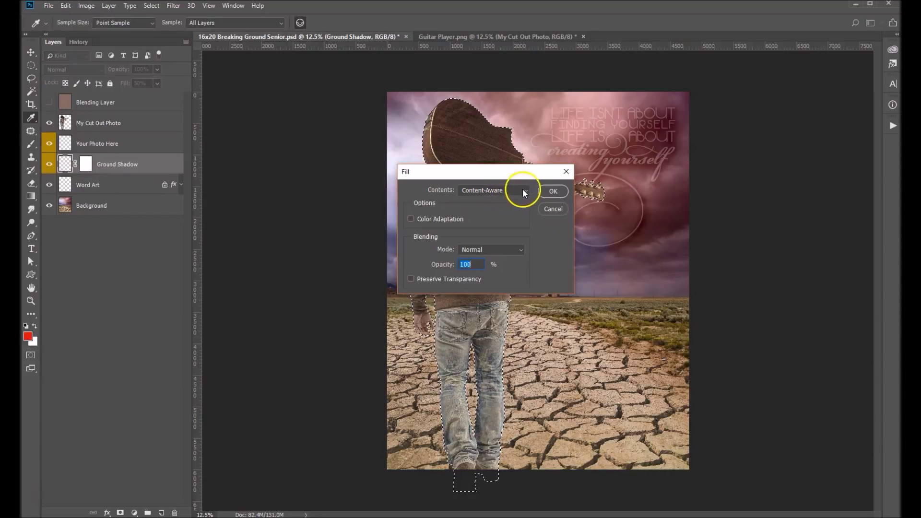
left_click(524, 193)
left_click(485, 265)
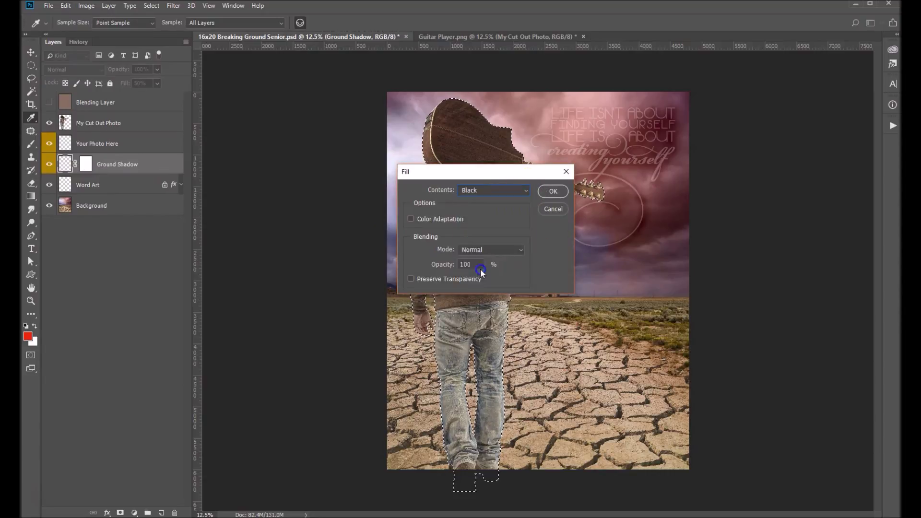
left_click(553, 191)
key("v")
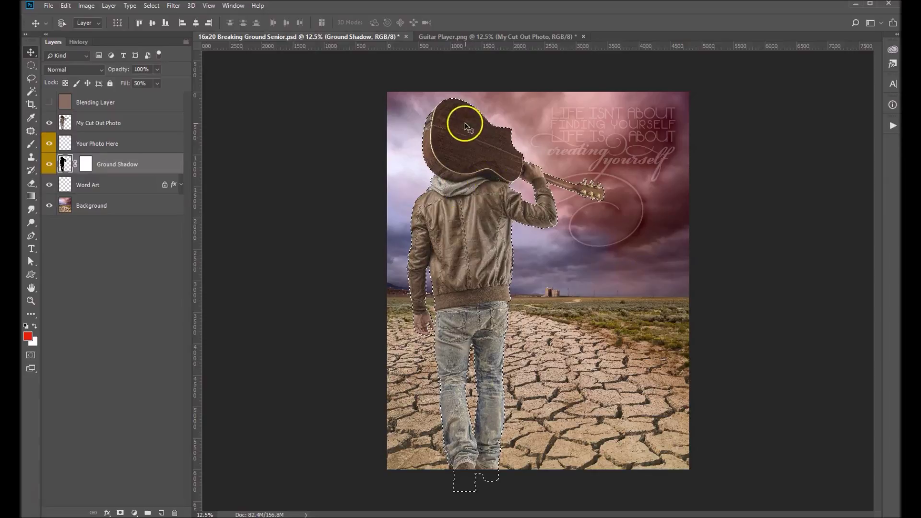
Step: Distort the black silhouette to lie flat on the ground, stretching right from the guitarist's feet
left_click_drag(493, 363, 481, 264)
mouse_move(481, 268)
left_mouse_down()
mouse_move(475, 288)
mouse_move(380, 107)
mouse_move(412, 222)
left_mouse_up()
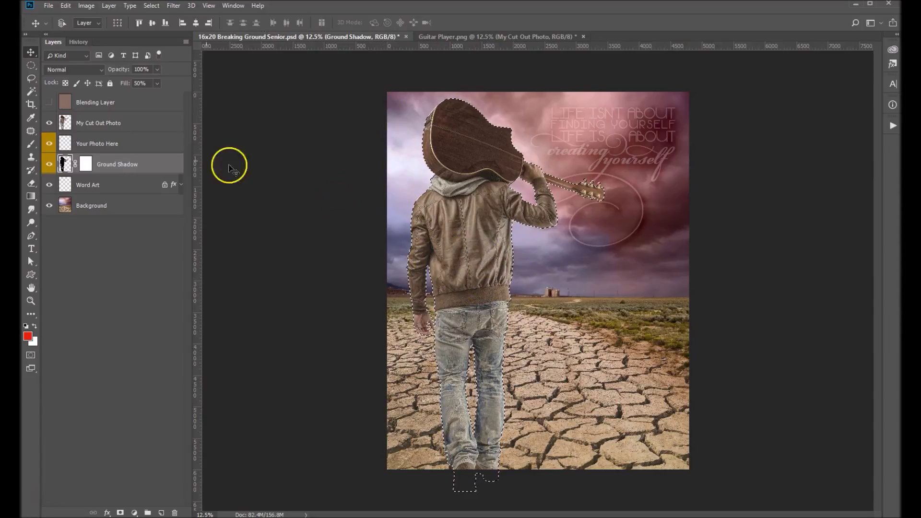
left_click(65, 5)
mouse_move(113, 226)
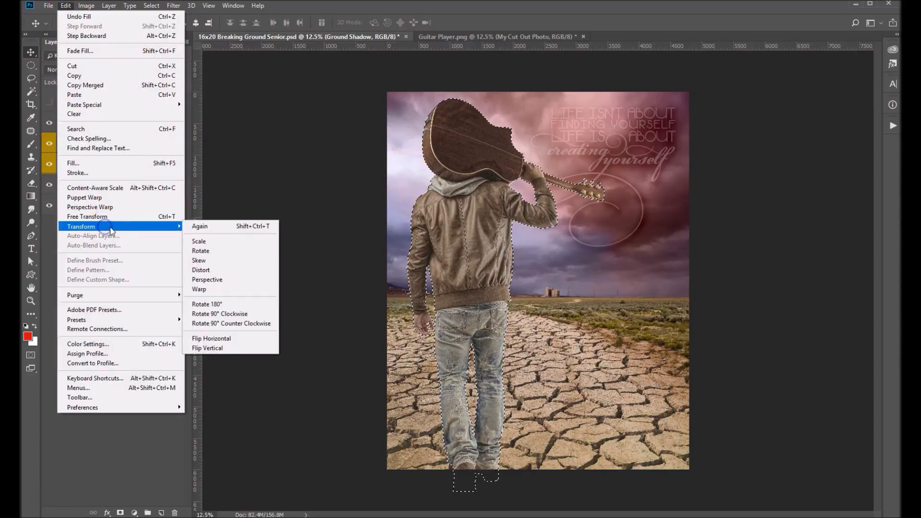
left_click(201, 270)
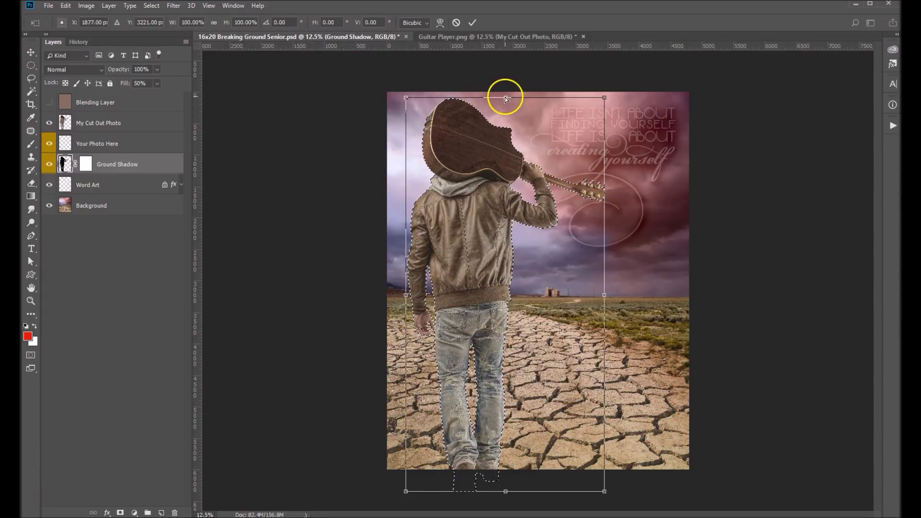
left_click_drag(504, 98, 516, 125)
left_click_drag(533, 155, 621, 344)
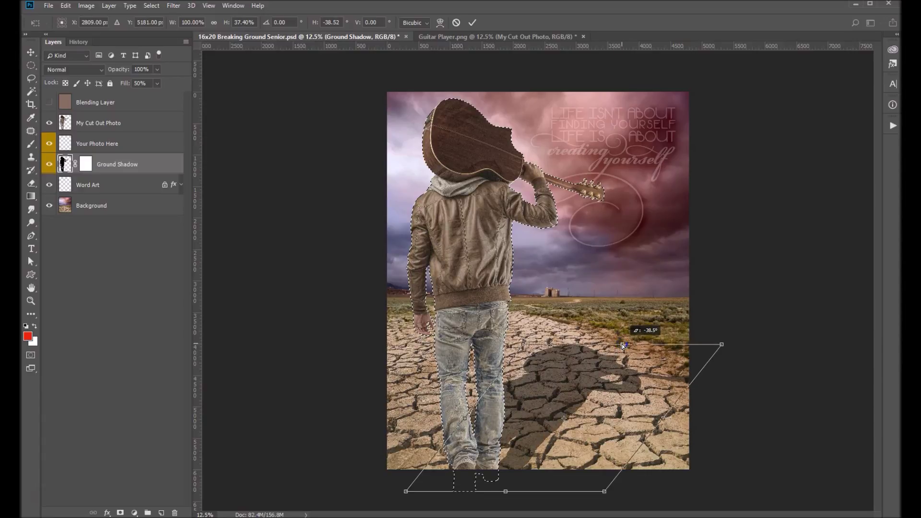
left_click_drag(622, 344, 621, 345)
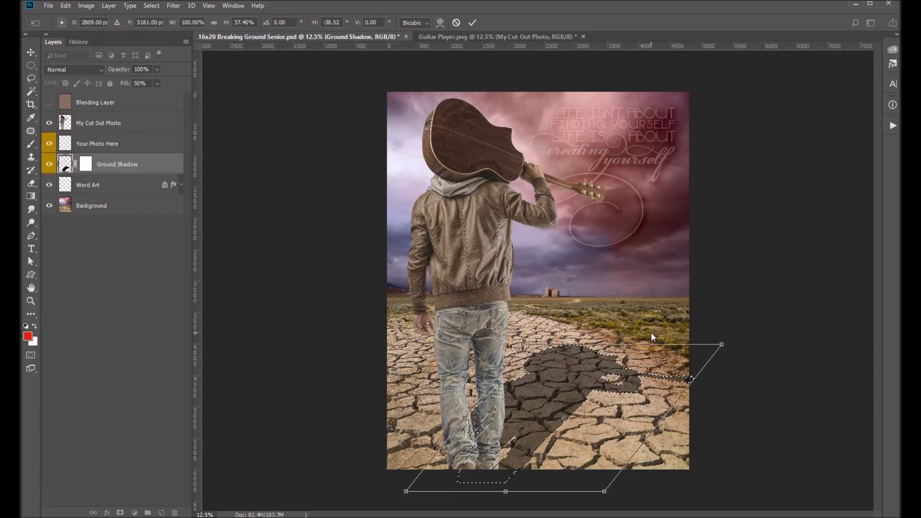
key("Return")
left_click(626, 386)
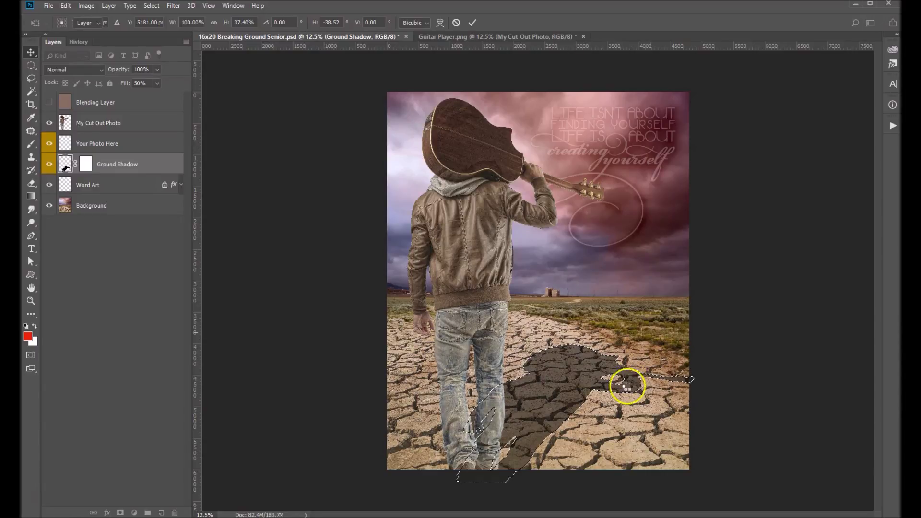
double_click(677, 381)
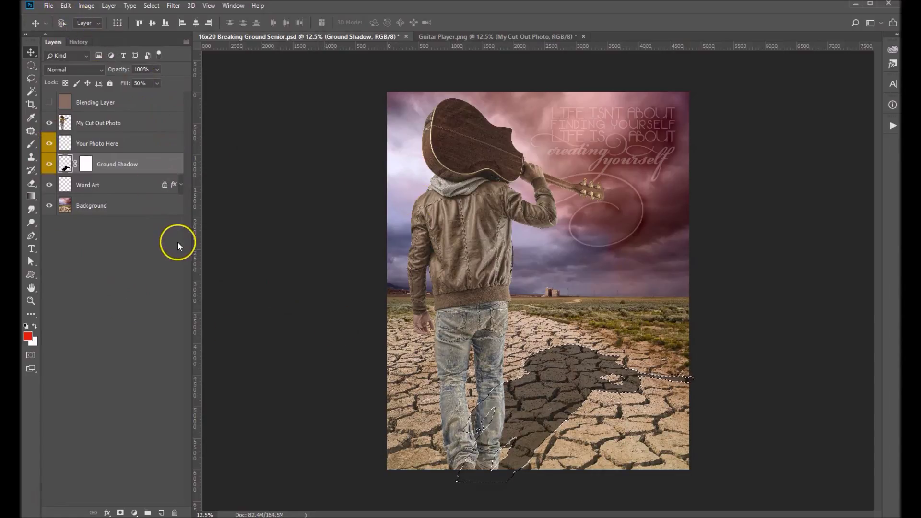
Step: Deselect the ground shadow with Ctrl+D
key("ctrl+d")
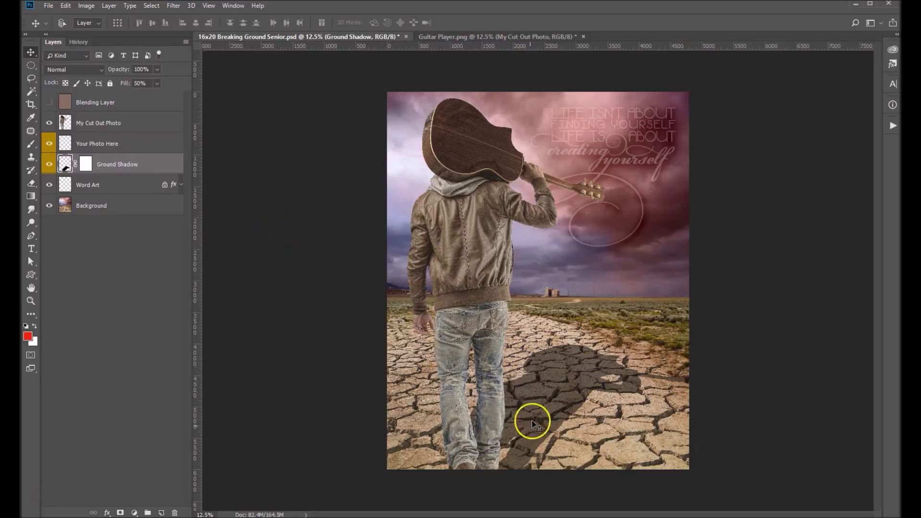
Step: Apply a 30-pixel Gaussian Blur to the Ground Shadow layer
left_click(173, 5)
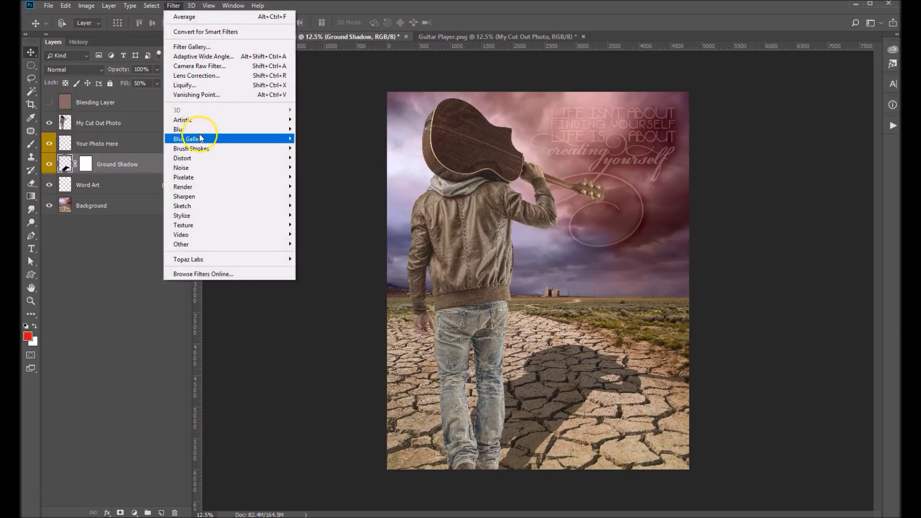
mouse_move(199, 130)
left_click(128, 166)
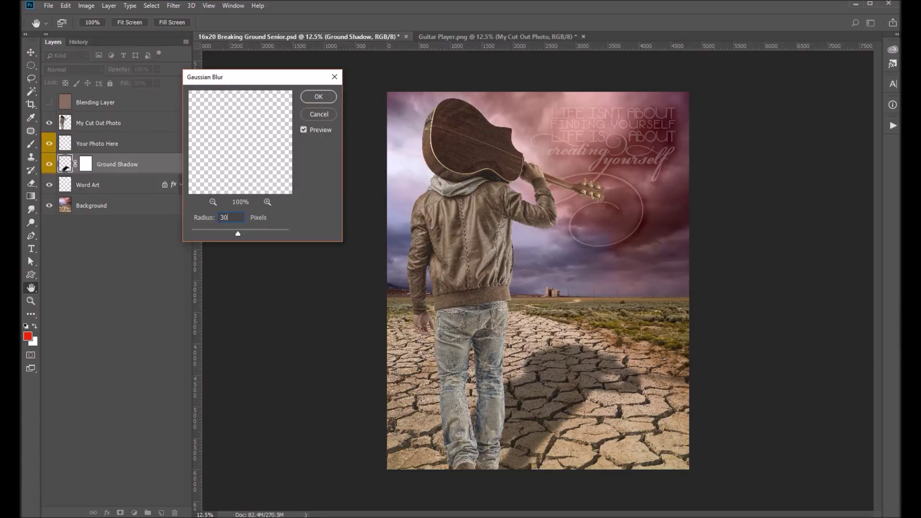
left_click(318, 98)
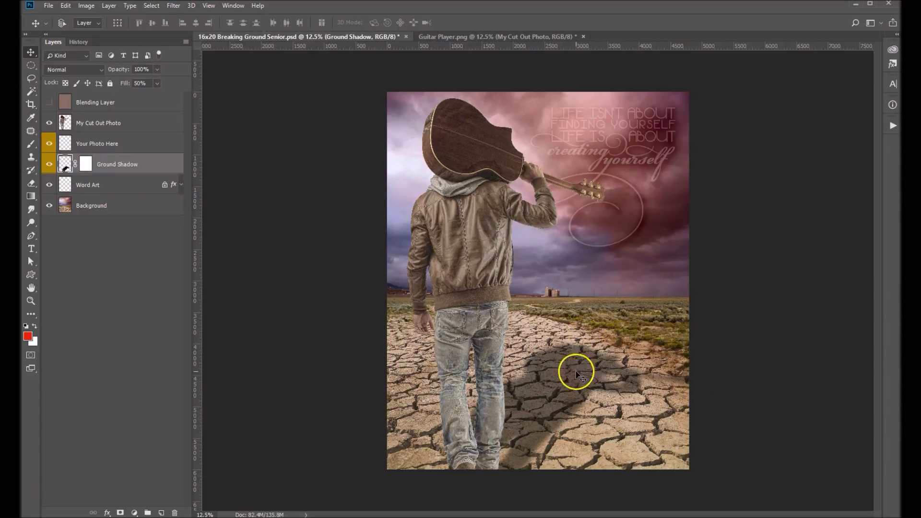
Step: Nudge the blurred shadow into place, target its layer mask, and select the Gradient tool
left_click_drag(576, 369, 514, 464)
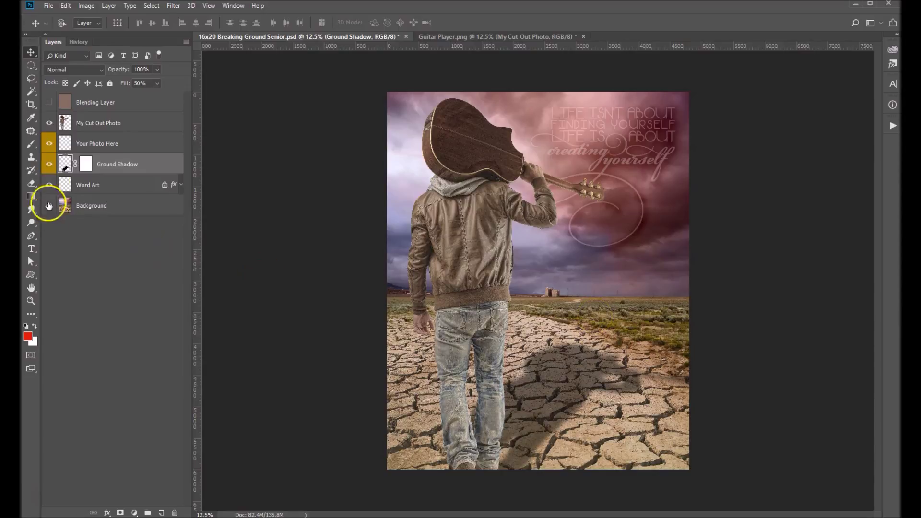
left_click(85, 164)
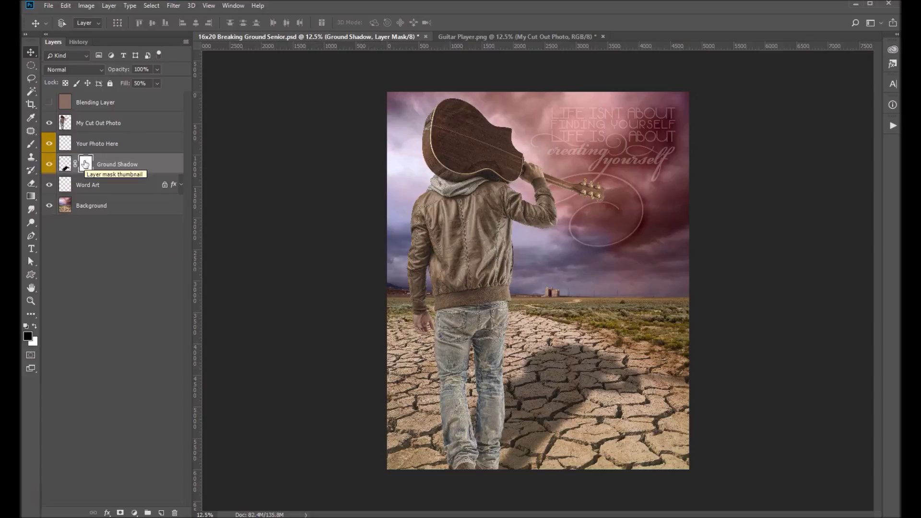
left_click(30, 197)
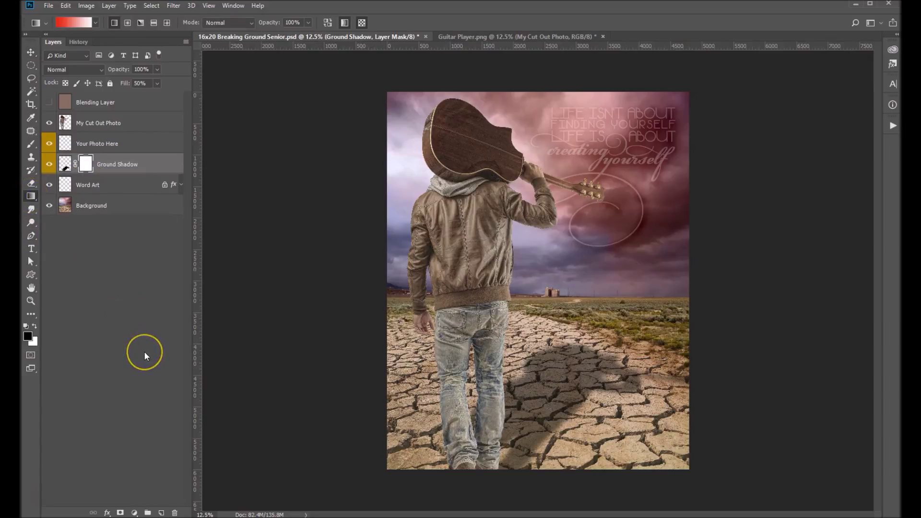
Step: Choose the Foreground to Transparent preset in the Gradient Editor
left_click(70, 21)
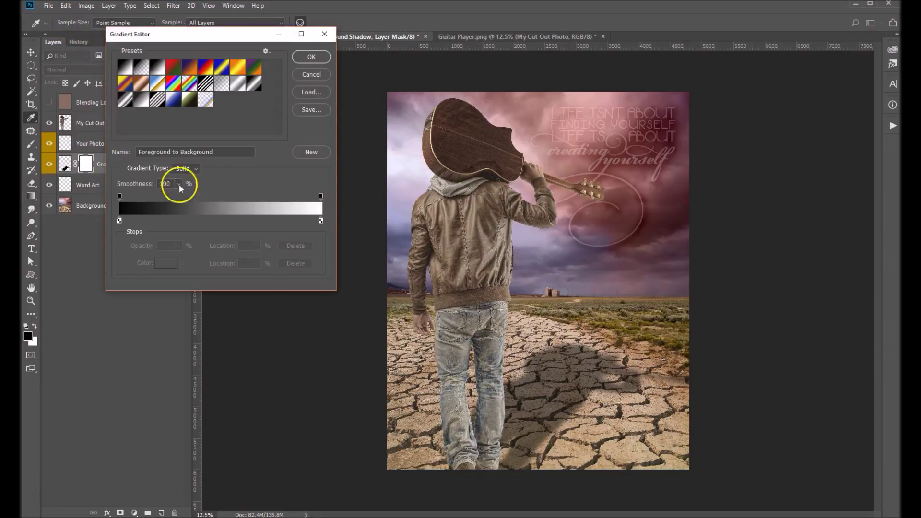
left_click(139, 65)
left_click(322, 58)
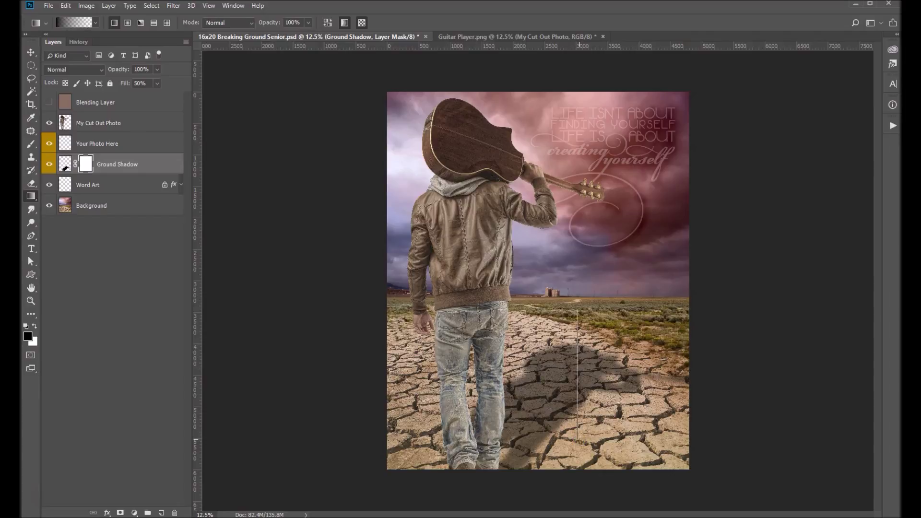
Step: Redraw a gradient on the Ground Shadow mask until the shadow fades toward the horizon
left_click_drag(577, 439, 577, 440)
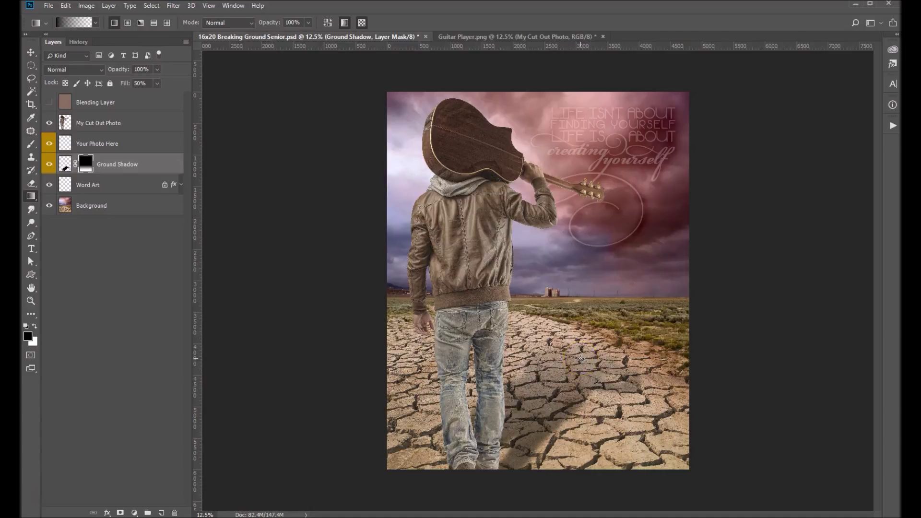
mouse_move(578, 337)
left_mouse_down()
mouse_move(567, 388)
mouse_move(574, 310)
mouse_move(572, 325)
left_mouse_up()
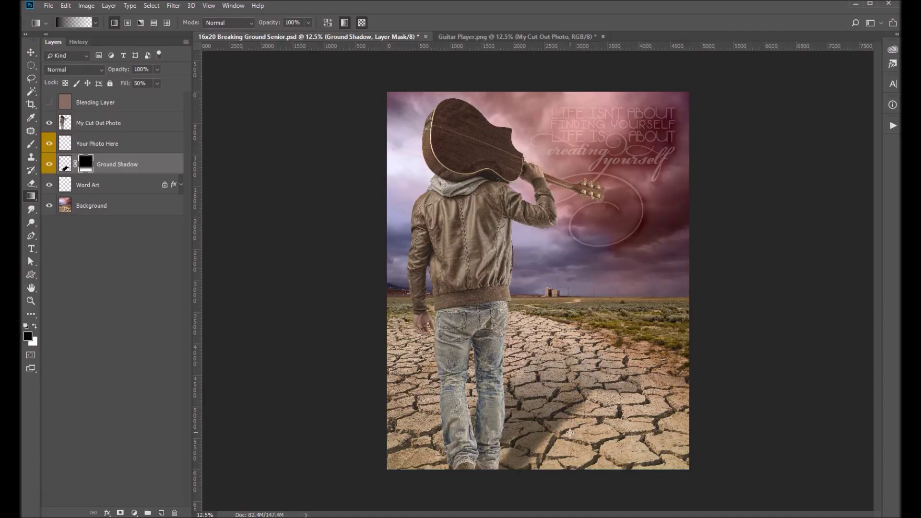
left_click(695, 379)
left_click_drag(599, 424, 598, 424)
left_click(150, 164)
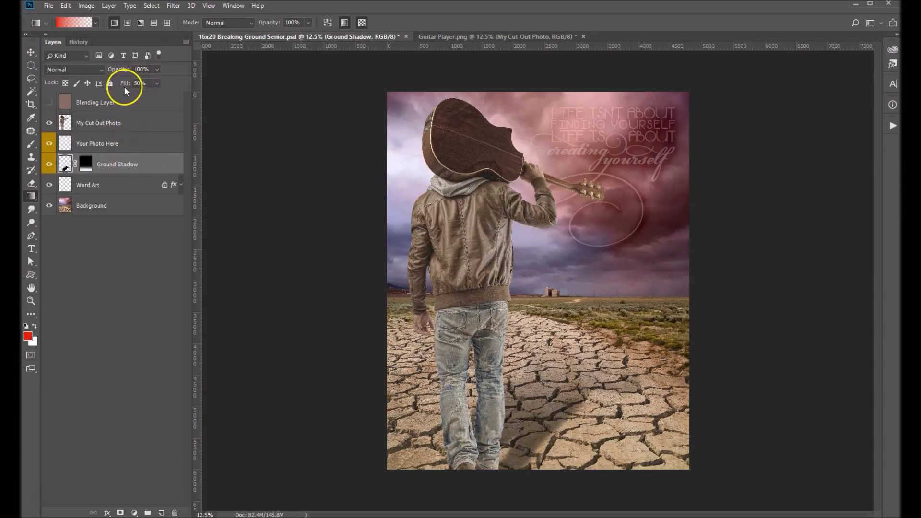
left_click(158, 84)
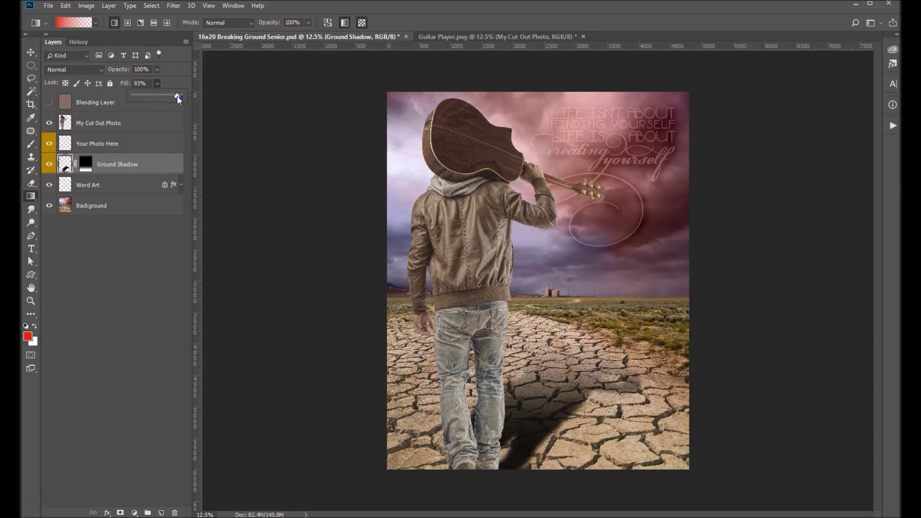
left_click_drag(162, 99, 159, 100)
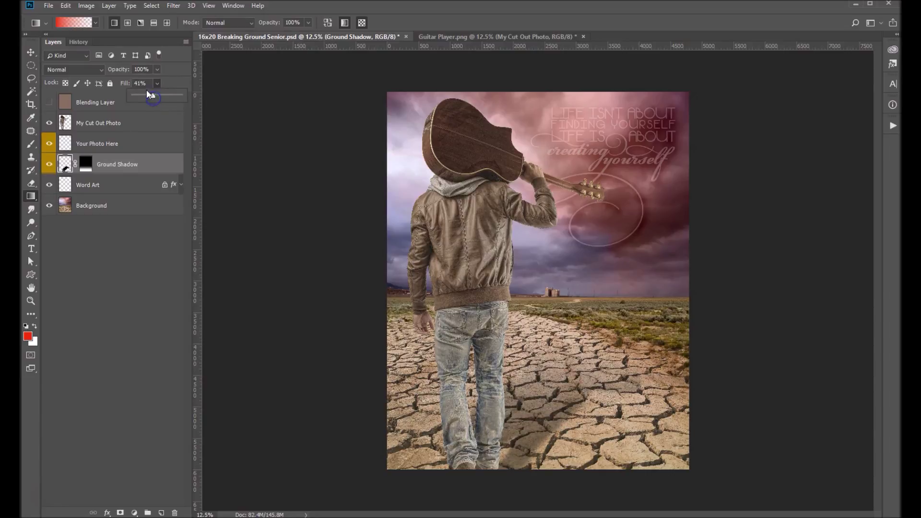
left_click(79, 79)
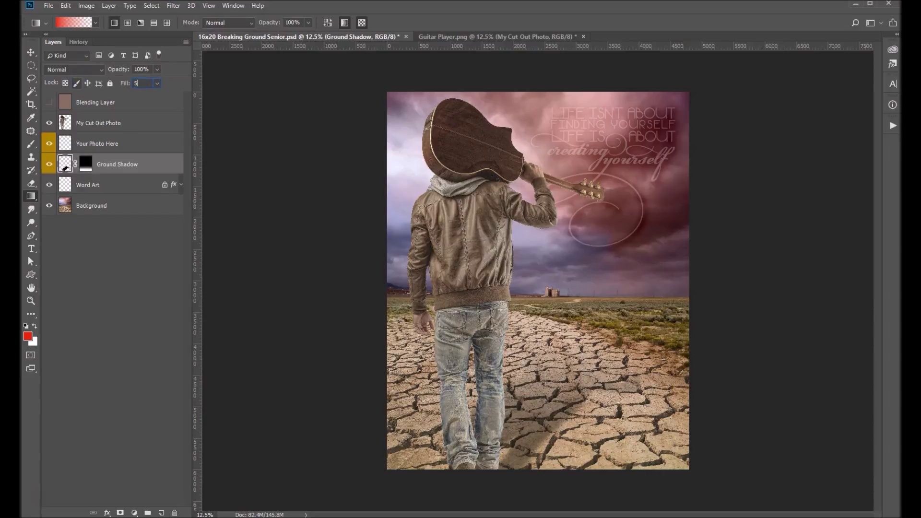
left_click(76, 80)
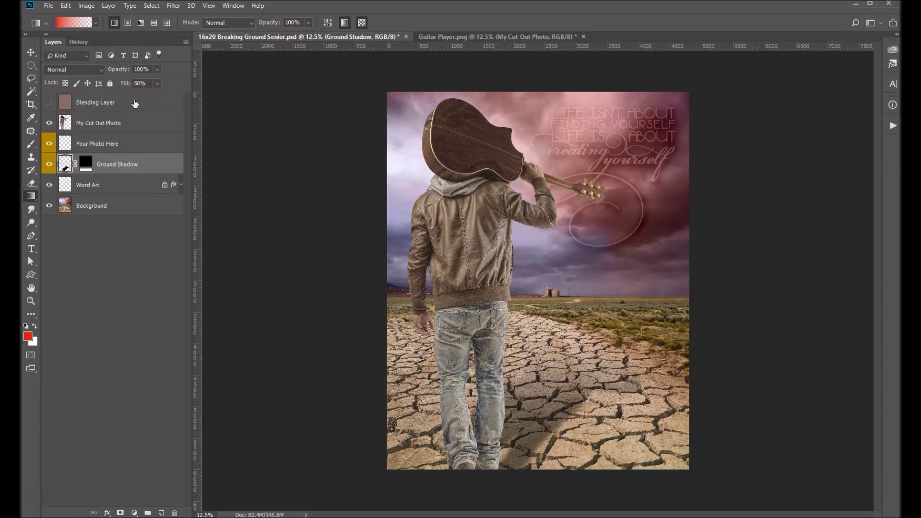
left_click(50, 103)
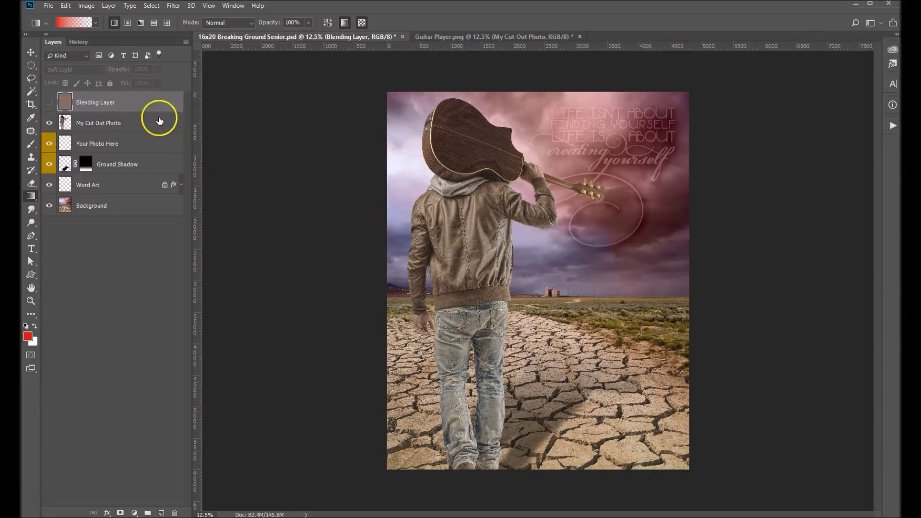
Step: Make the Soft Light Blending Layer visible, giving the poster a warm brown tint
left_click(48, 103)
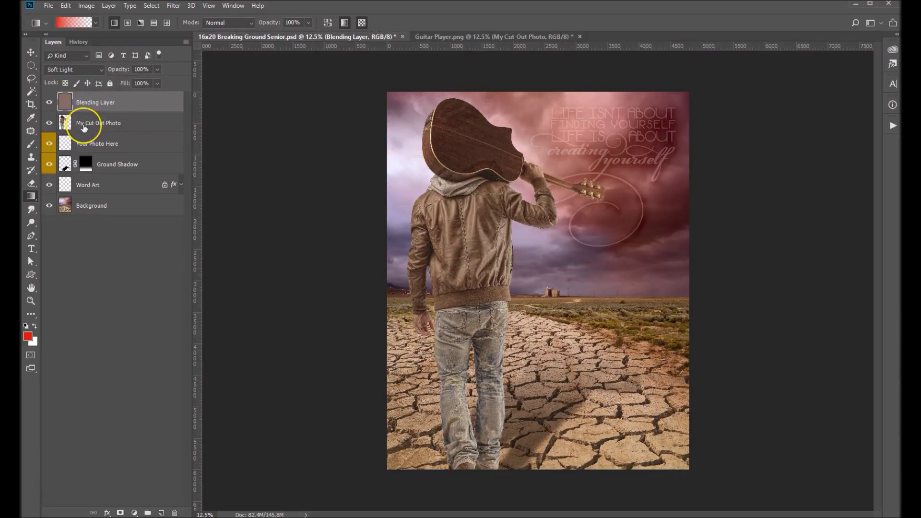
right_click(137, 103)
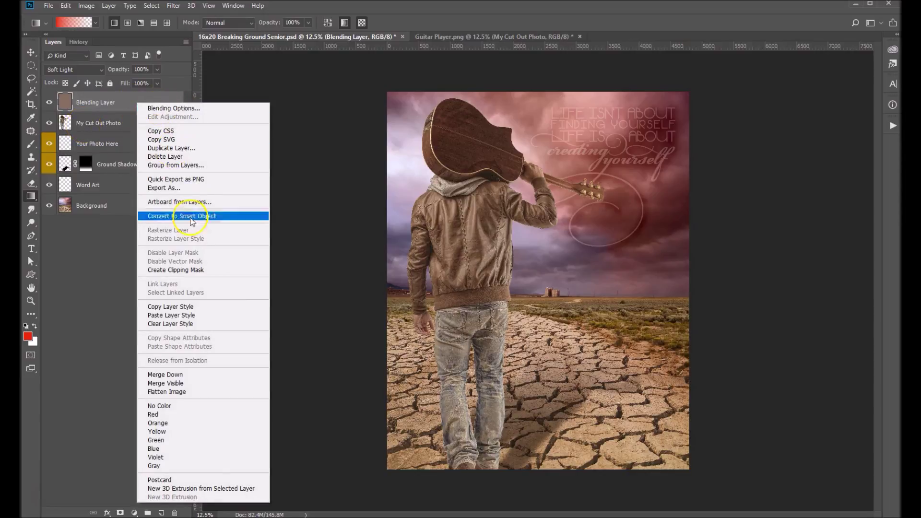
Step: Clip the Blending Layer to My Cut Out Photo, then hide and reshow it to compare
left_click(181, 270)
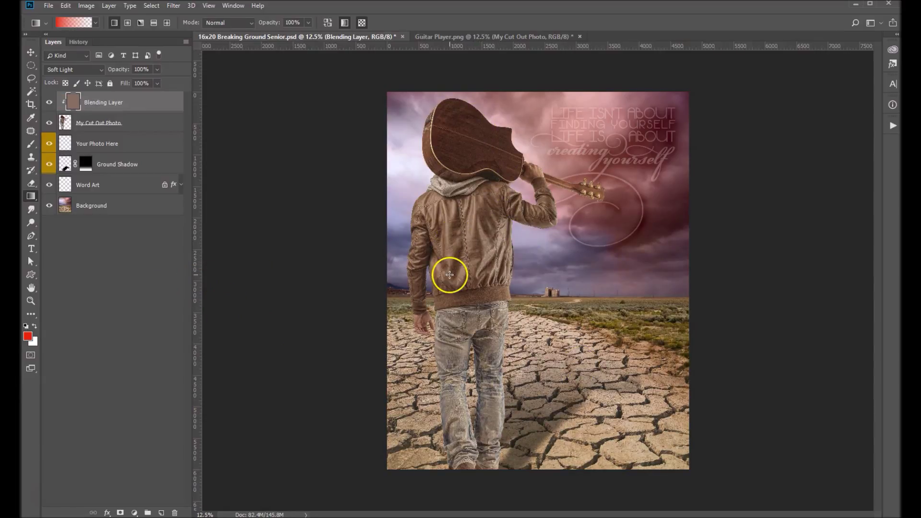
left_click(49, 102)
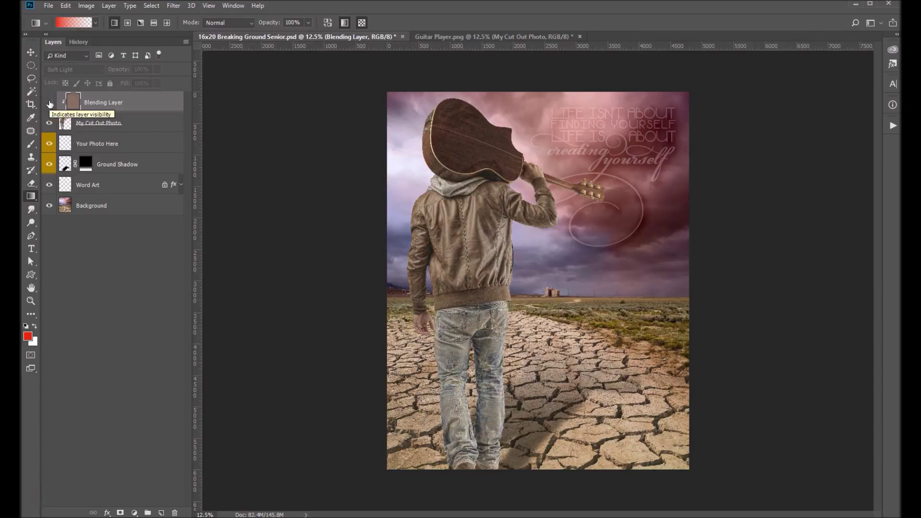
left_click(49, 103)
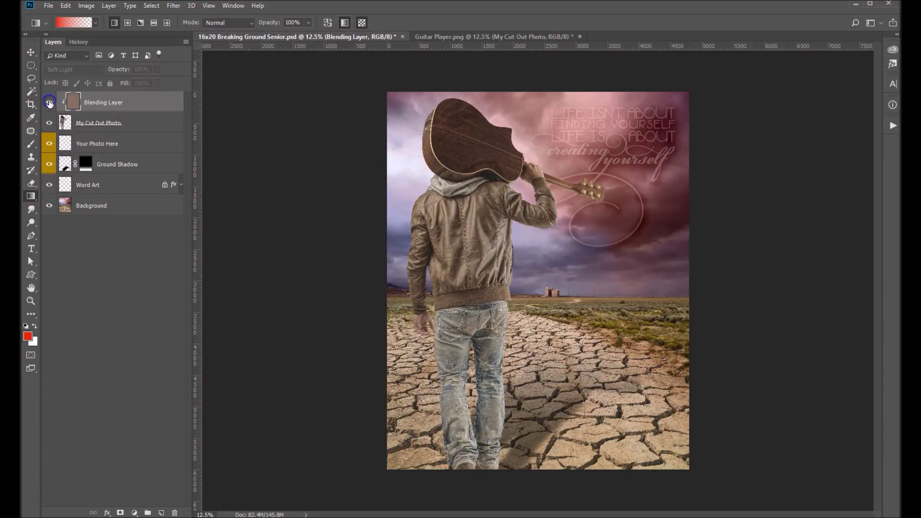